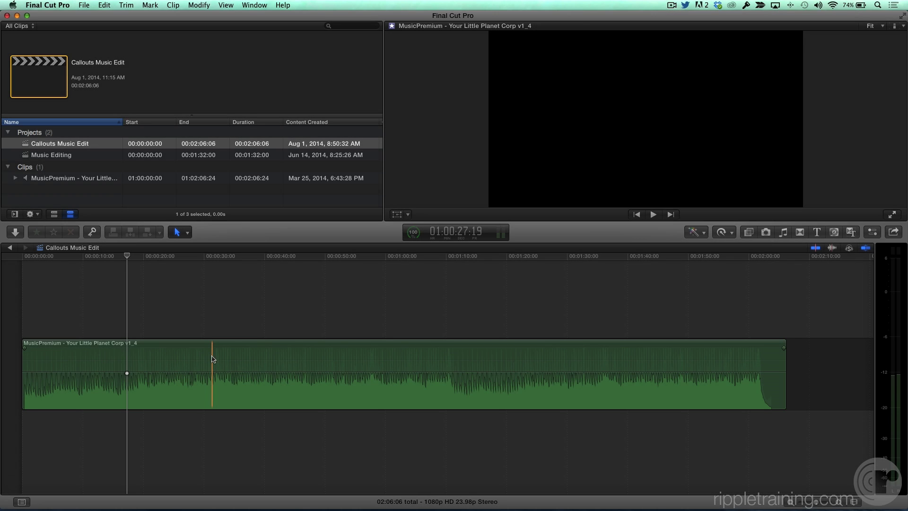
# Check the music clip's total duration of 2:06:06, then deselect it
pyautogui.click(212, 358)
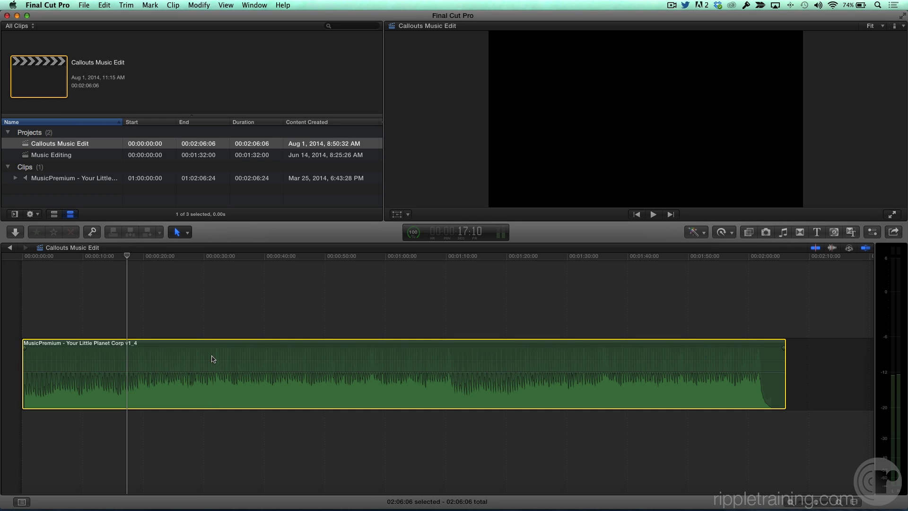
pyautogui.hotkey('ctrl', 'd')
pyautogui.click(194, 328)
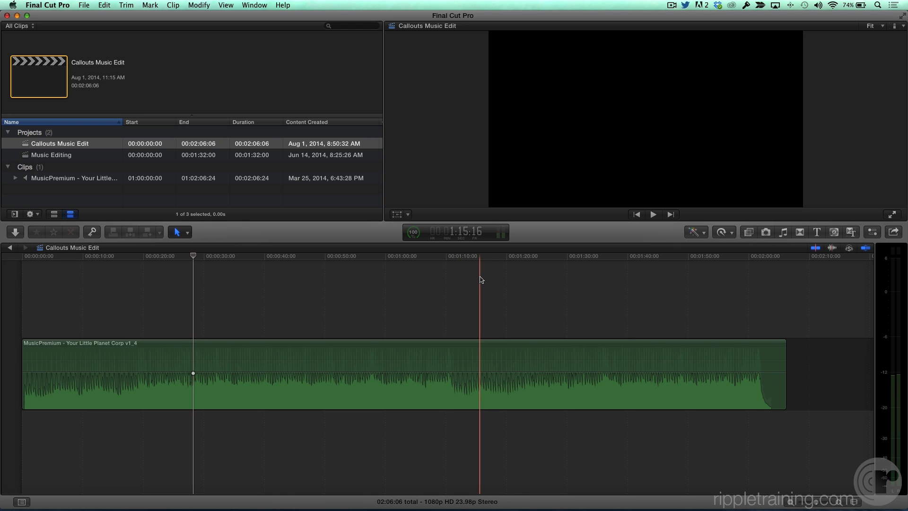
# Lift the MusicPremium clip from the primary storyline into a connected clip beneath a gap
pyautogui.click(348, 361)
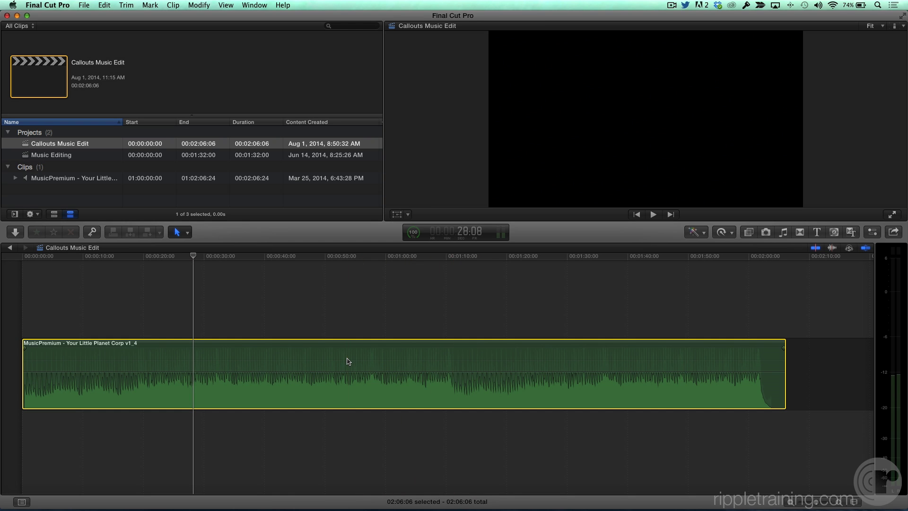
pyautogui.press('alt+super+Up')
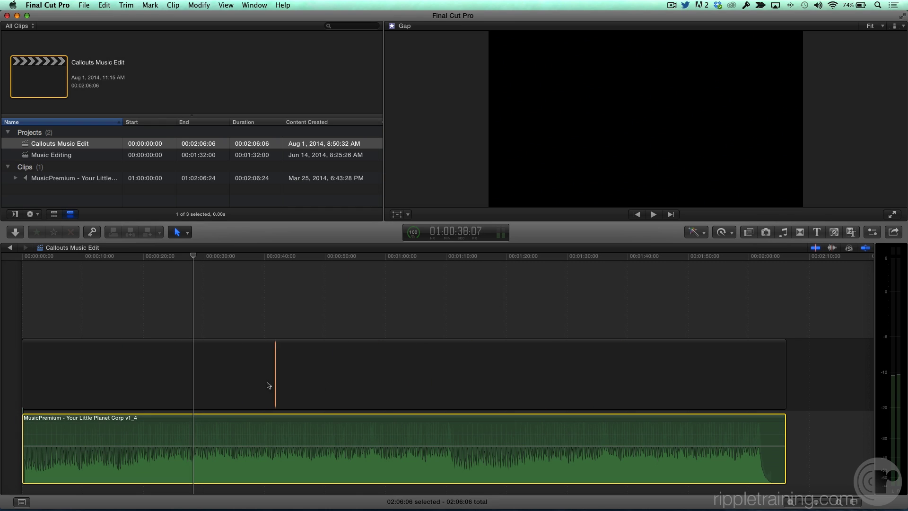
pyautogui.hscroll(5, 479, 384)
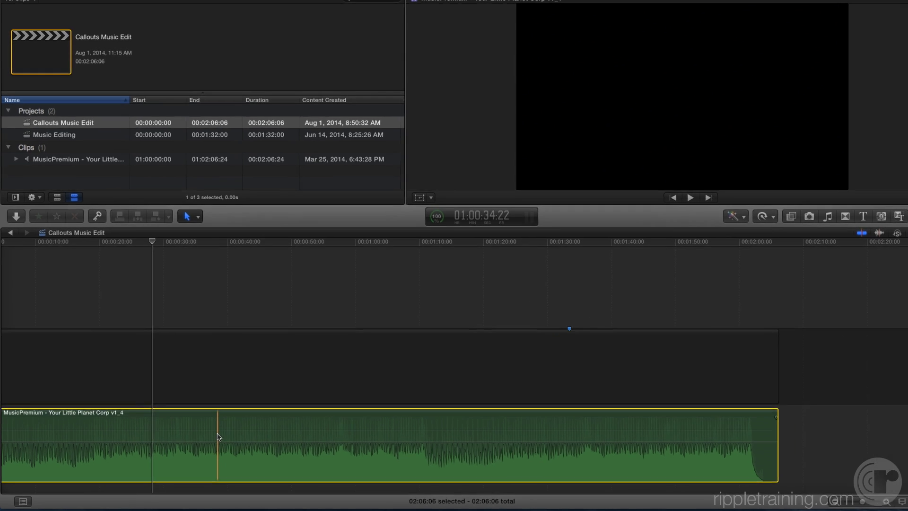
# Try a blade cut at about 34 seconds and a trim, then undo both
pyautogui.press('super+b')
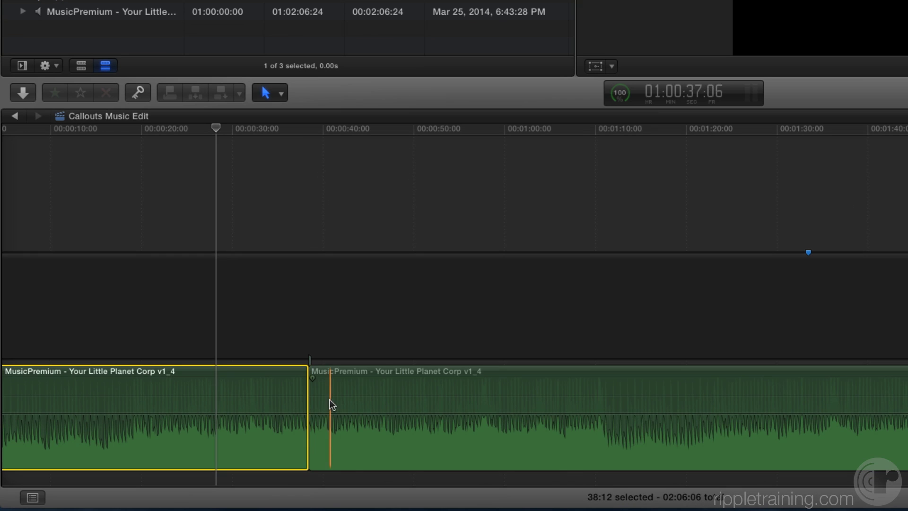
pyautogui.moveTo(307, 407); pyautogui.dragTo(245, 407)
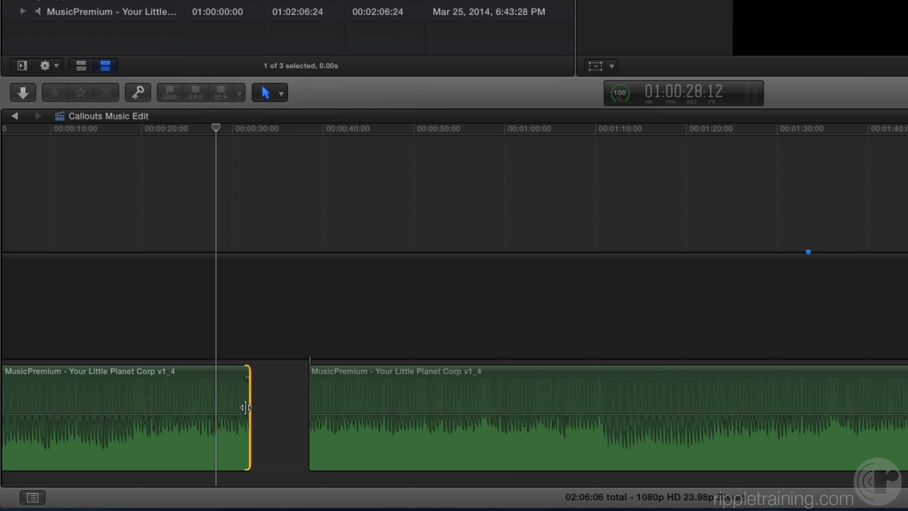
pyautogui.press('super+z')
pyautogui.press('super+z')
# Wrap the rejoined music clip in a secondary storyline and select the whole storyline
pyautogui.click(245, 407)
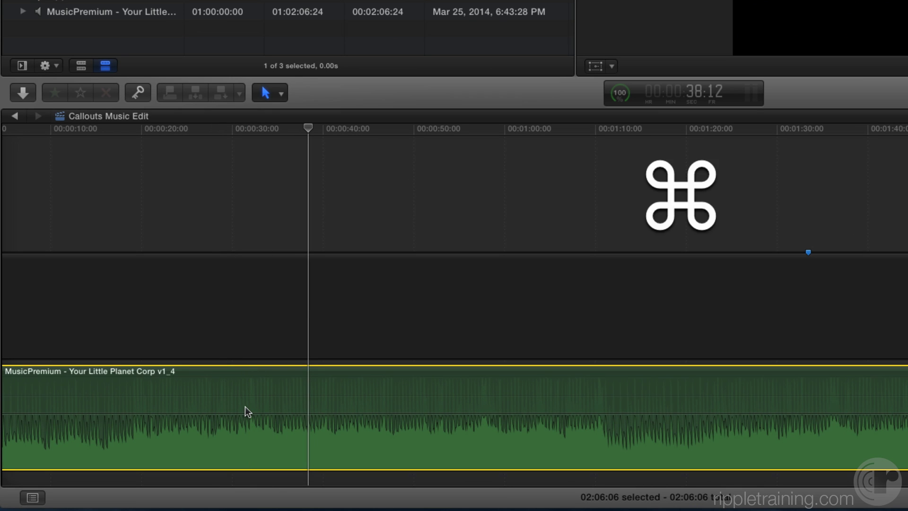
pyautogui.press('super+g')
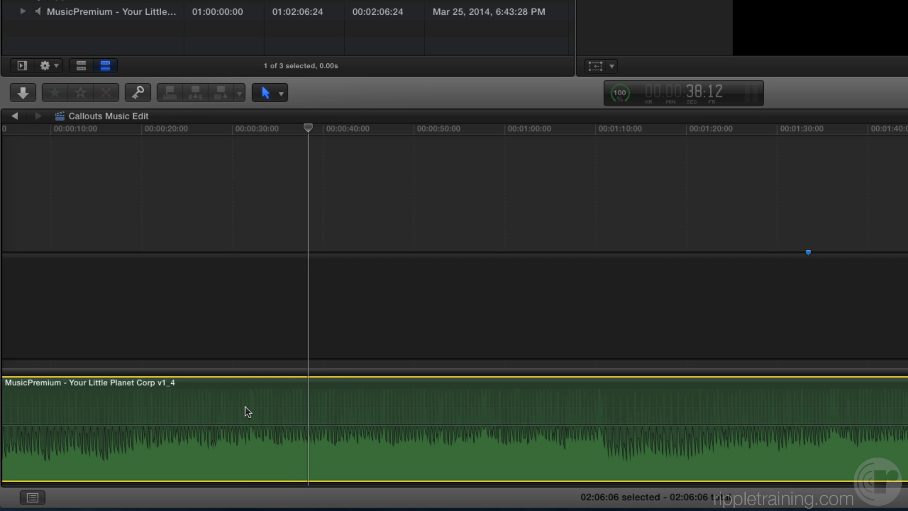
pyautogui.click(336, 373)
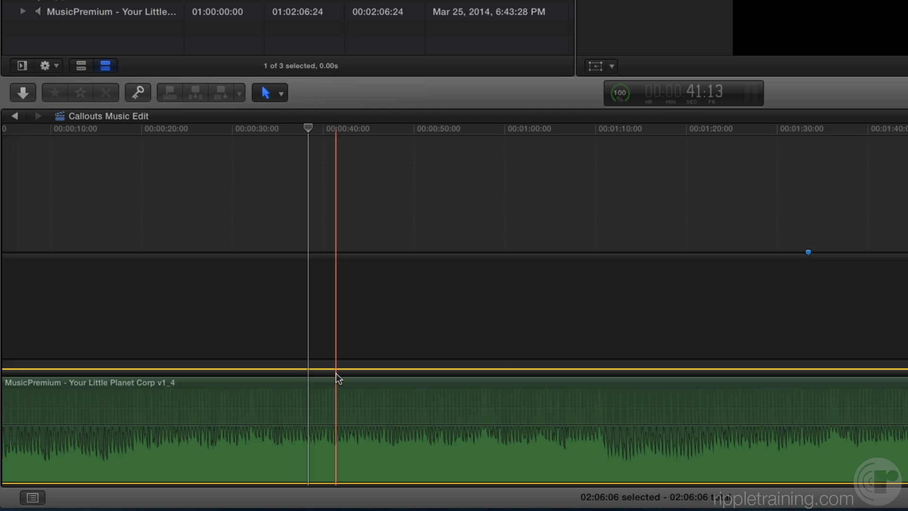
# Put the playhead at the timeline start and zoom in on the beginning of the music
pyautogui.click(6, 134)
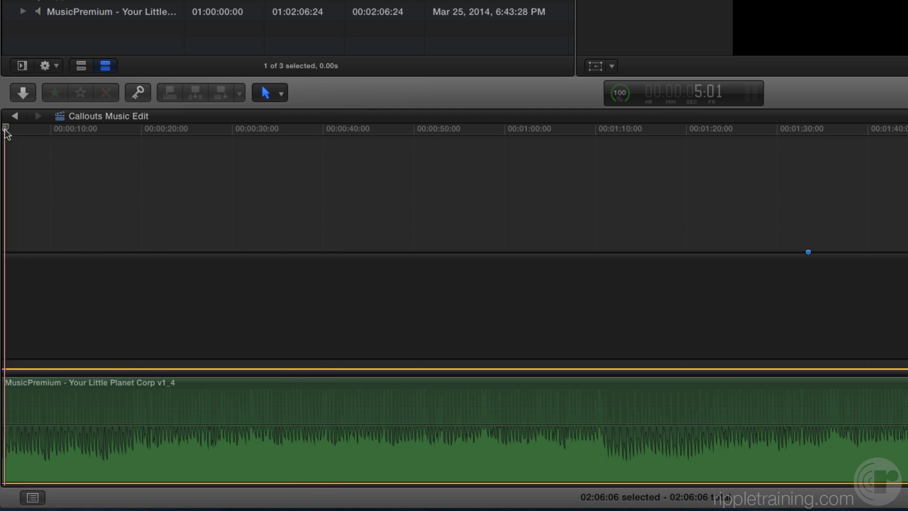
pyautogui.press('super+equal')
pyautogui.press('super+equal')
pyautogui.press('super+equal')
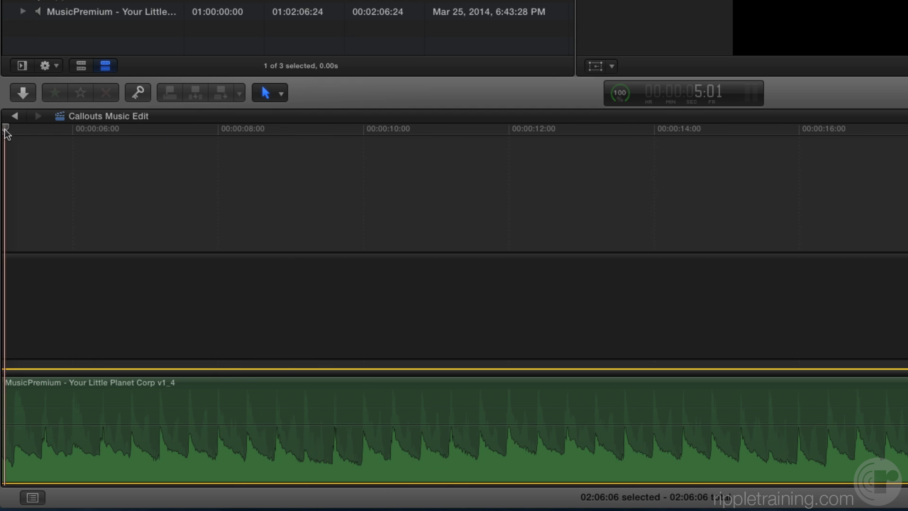
pyautogui.hscroll(-2, 21, 307)
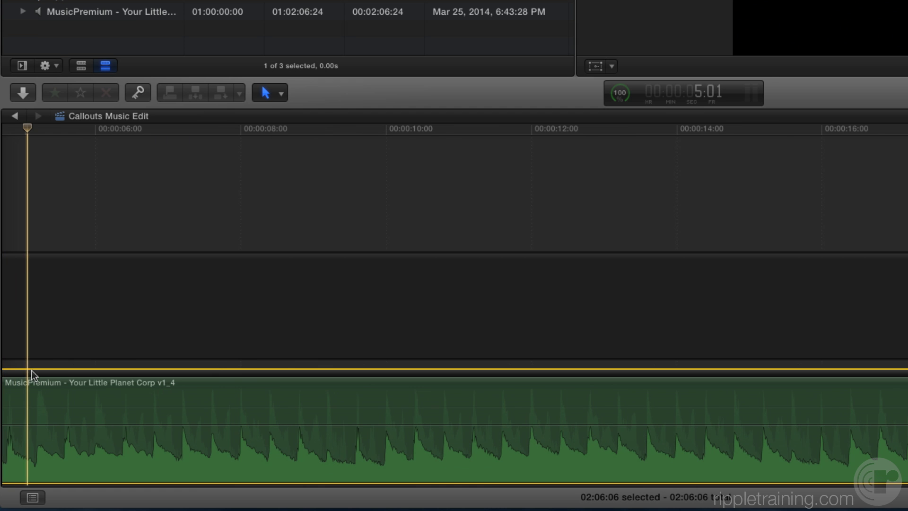
pyautogui.hscroll(-10, 30, 375)
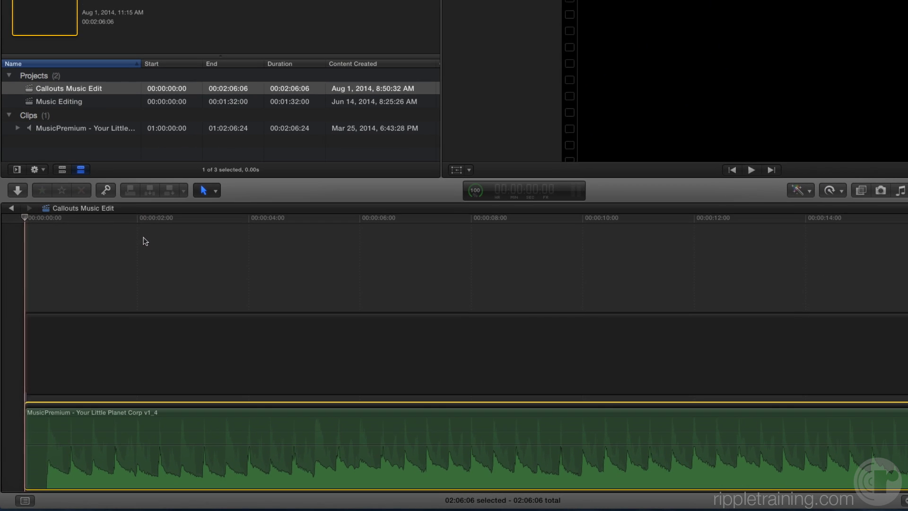
# Play the music from the start, marking phrase starts at about 7, 10 and 13 seconds
pyautogui.press('Home')
pyautogui.press('space')
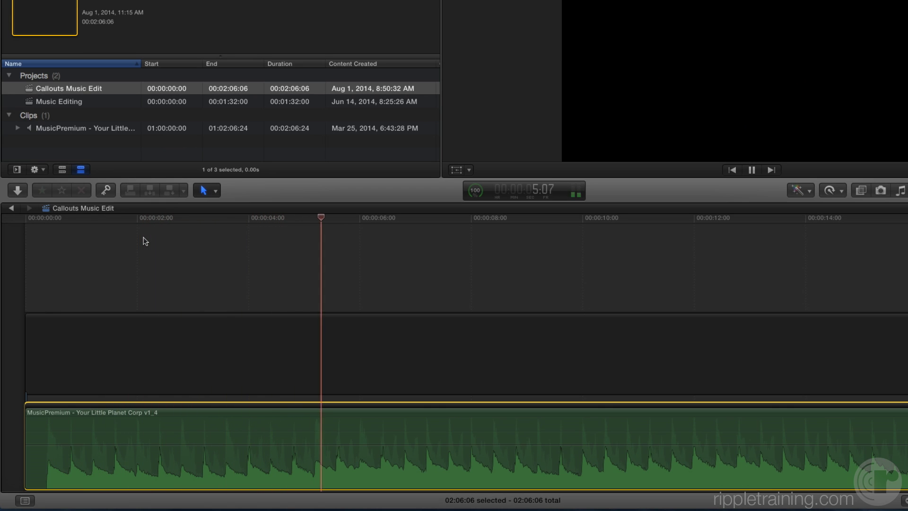
pyautogui.press('m')
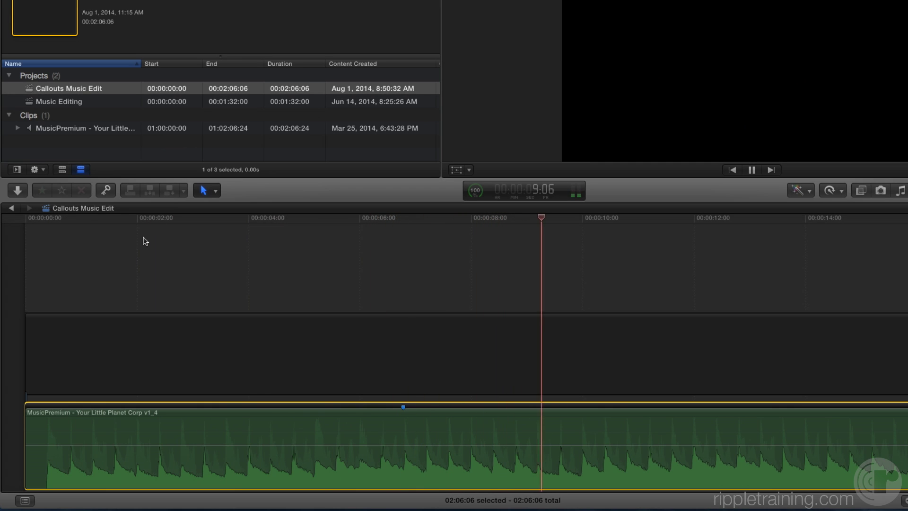
pyautogui.press('m')
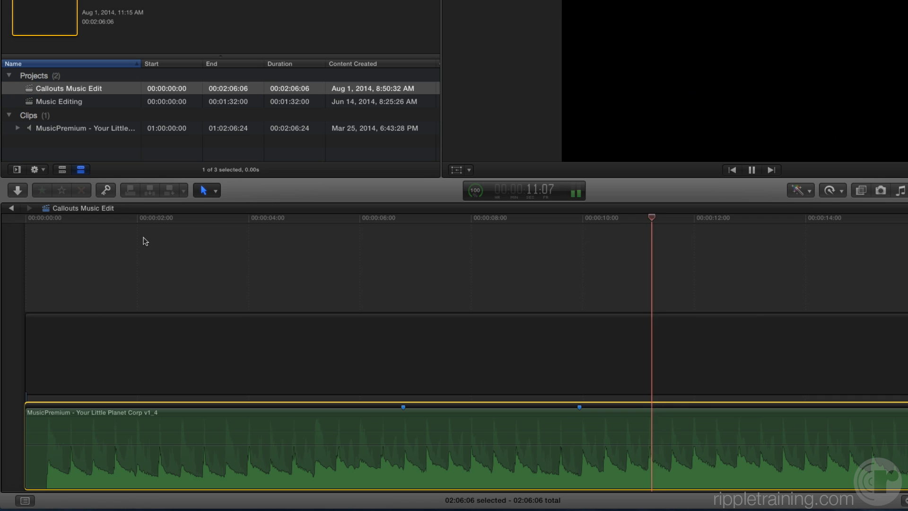
pyautogui.press('m')
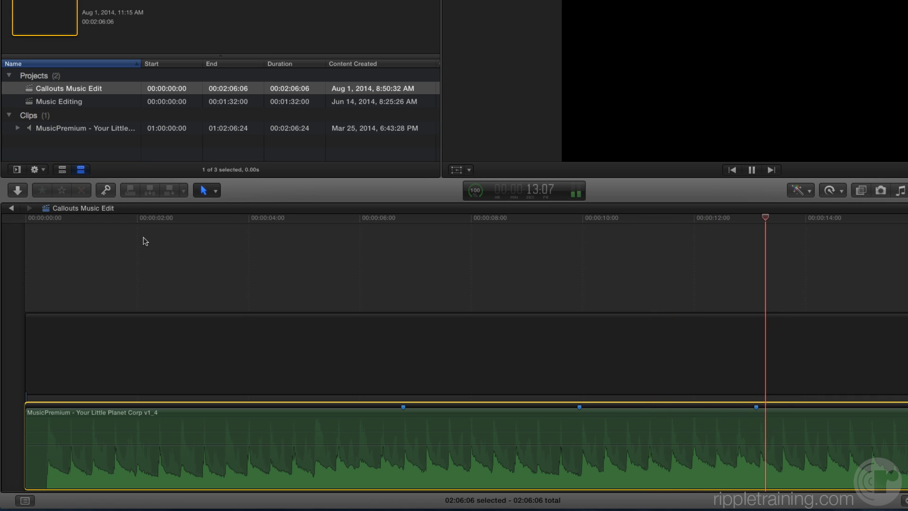
pyautogui.press('space')
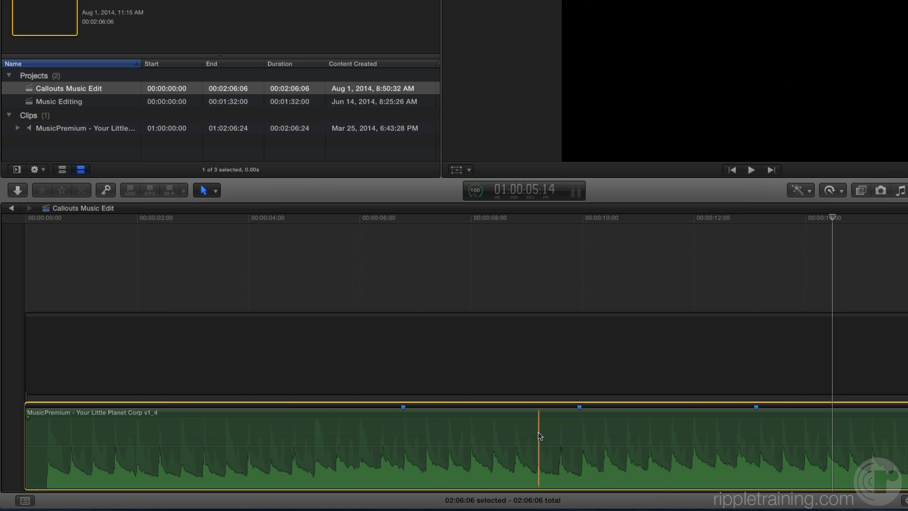
# Blade the music at the 7- and 13-second markers and delete the 6:08 middle piece
pyautogui.press('r')
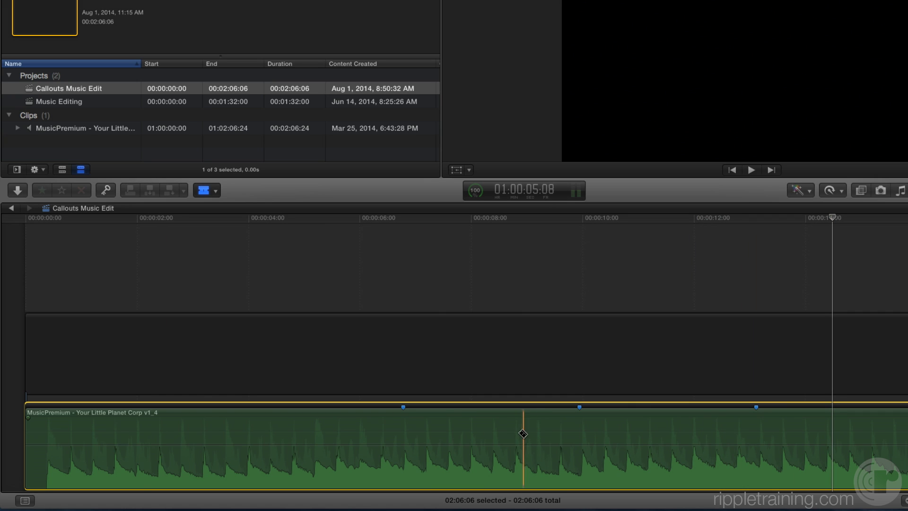
pyautogui.click(411, 433)
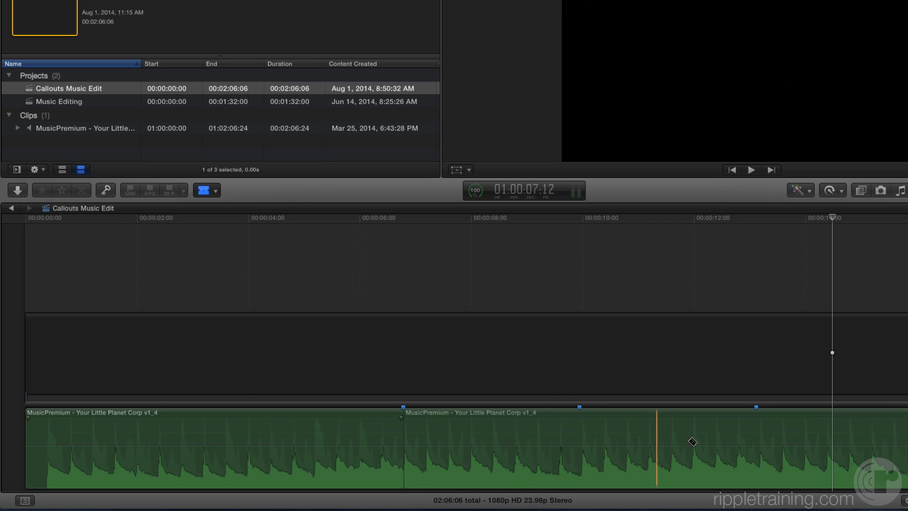
pyautogui.click(759, 436)
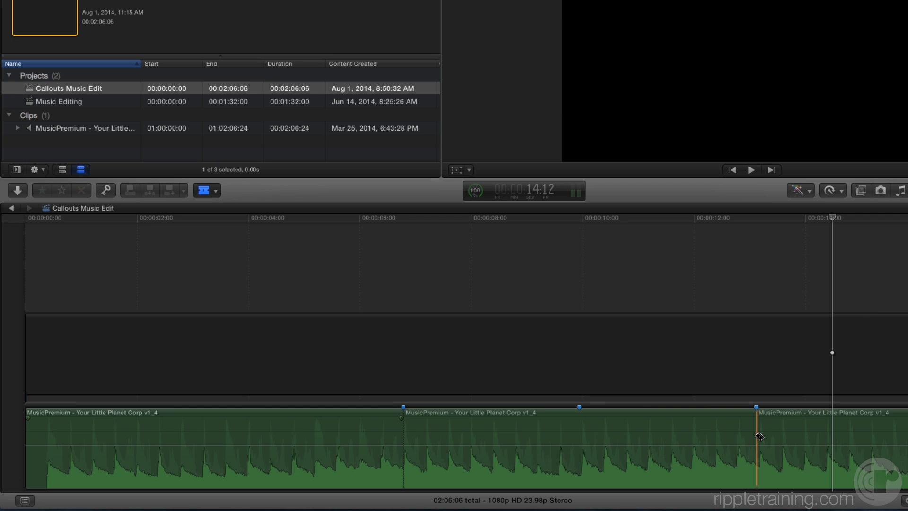
pyautogui.press('a')
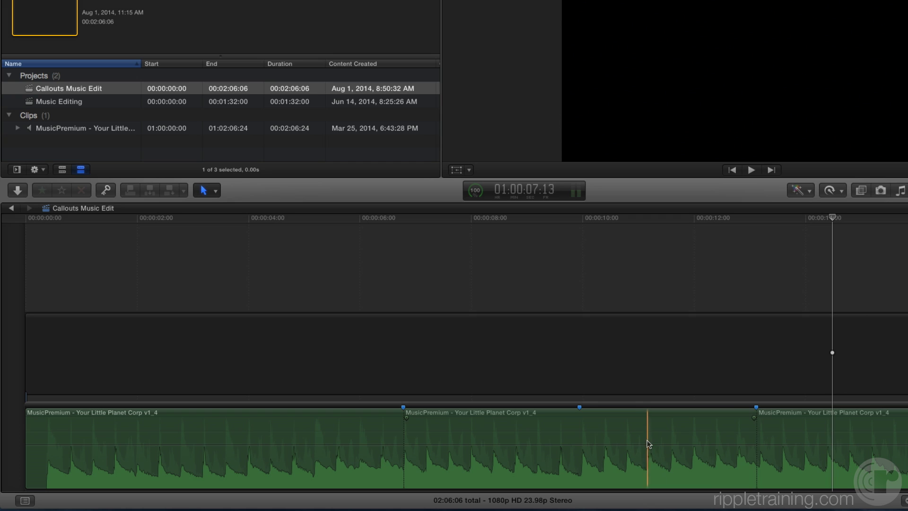
pyautogui.click(640, 434)
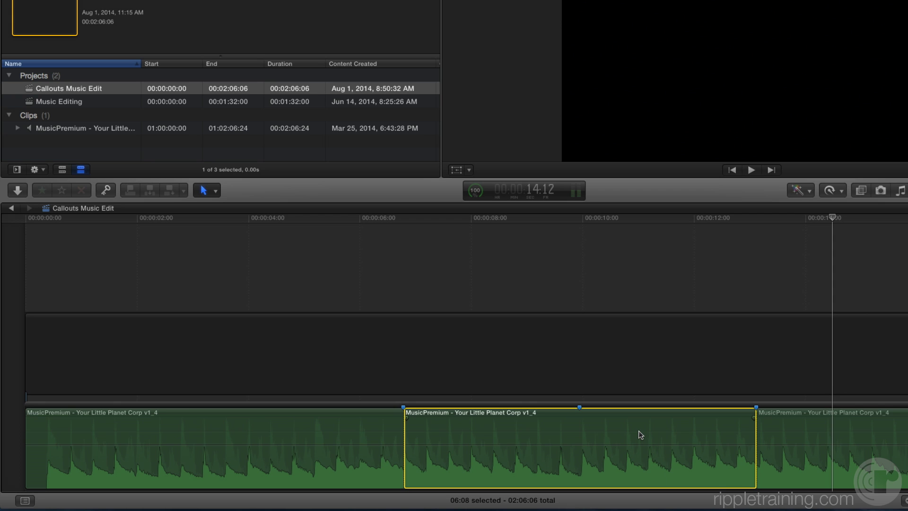
pyautogui.press('Delete')
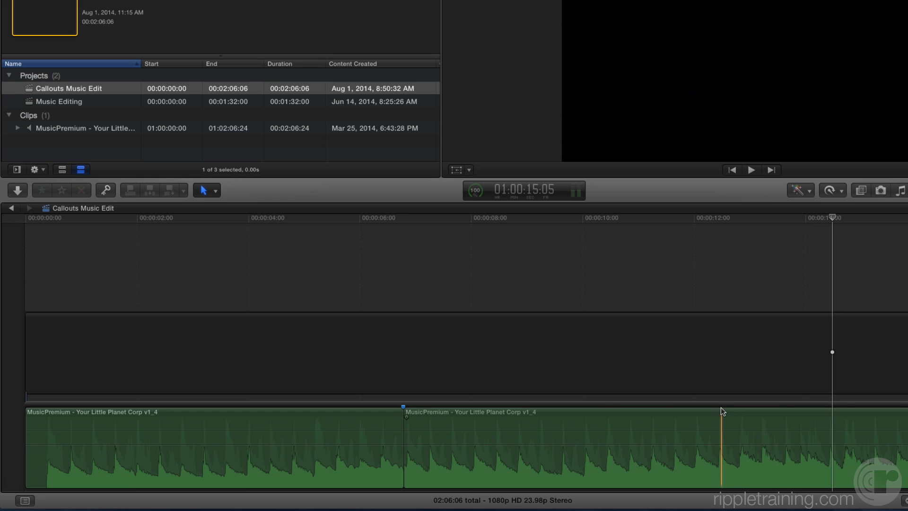
# Jump the playhead back to the new edit point at about 6 seconds
pyautogui.press('Up')
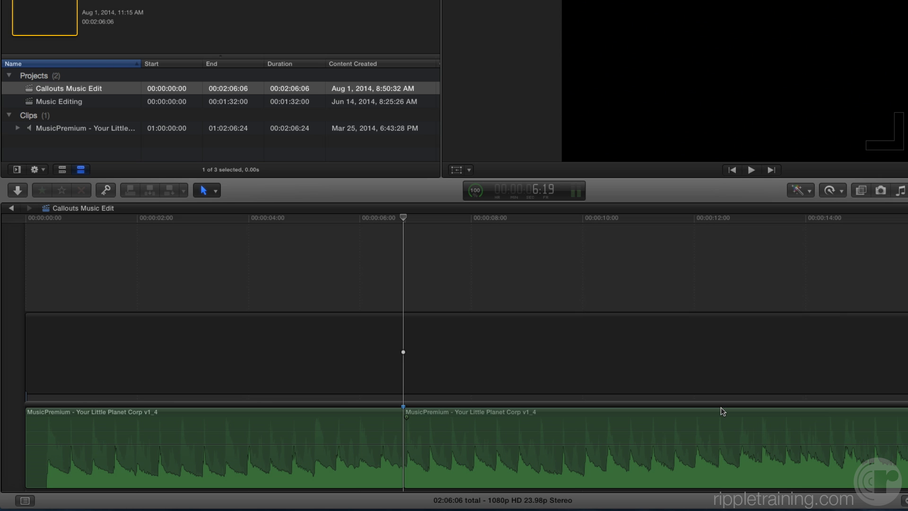
# Lower the Playback pre-roll duration from 4.0 to 2.0 seconds and close Preferences
pyautogui.press('super+comma')
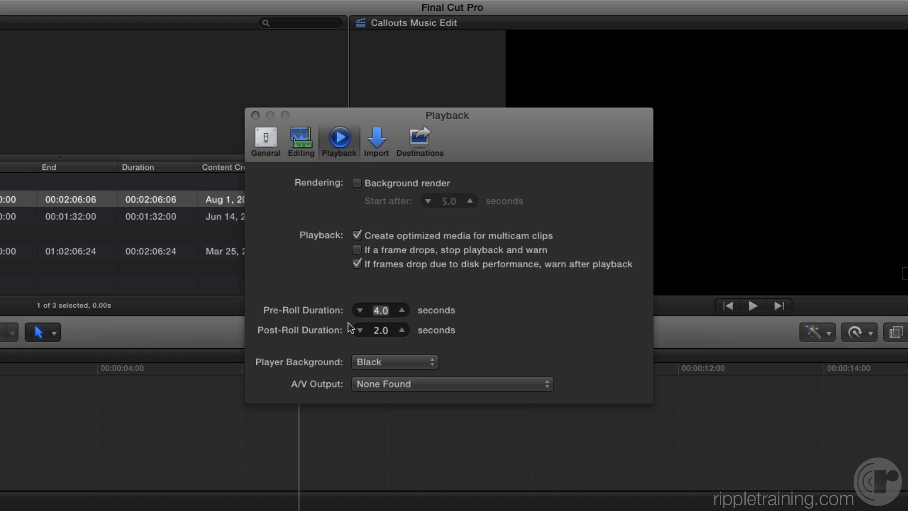
pyautogui.click(360, 310)
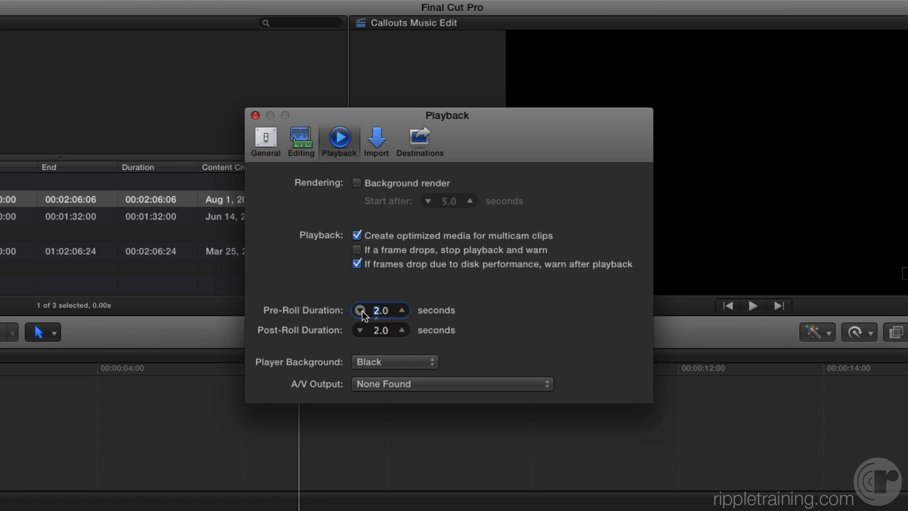
pyautogui.press('super+w')
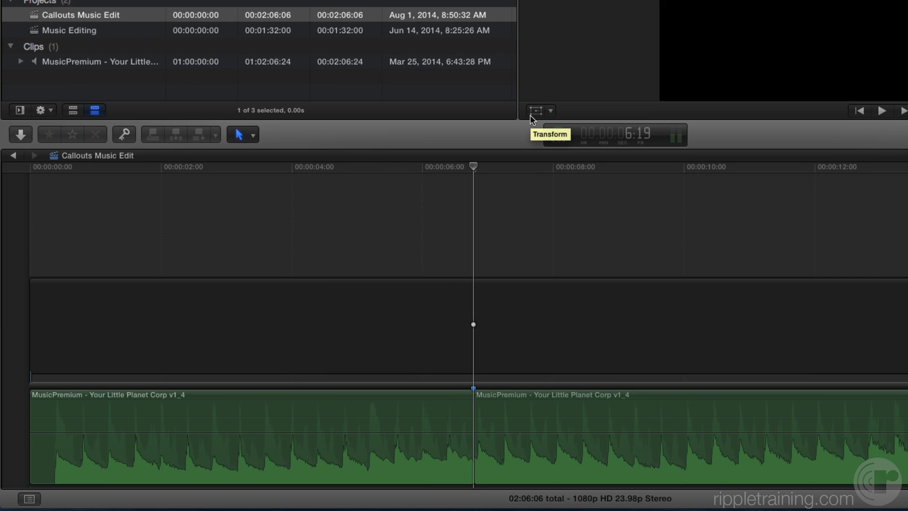
pyautogui.hotkey('shift', '/')
pyautogui.scroll(-1, 498, 210)
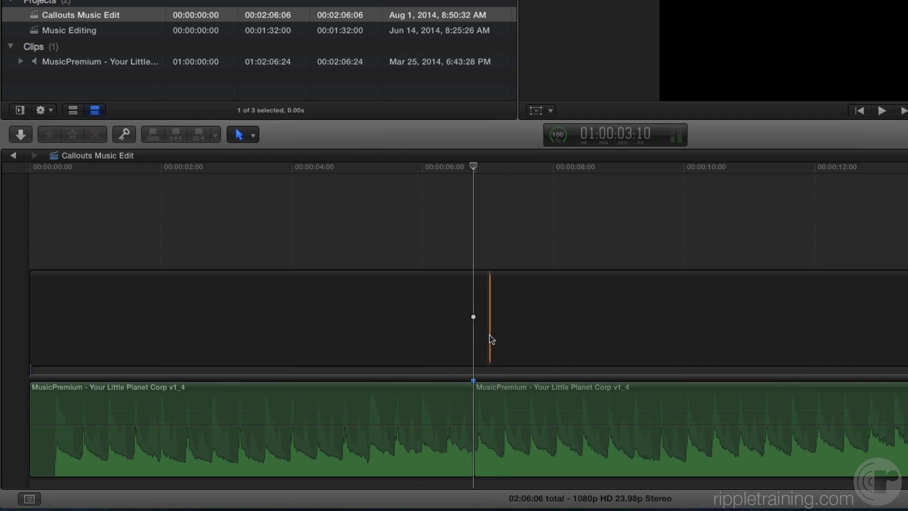
pyautogui.click(476, 406)
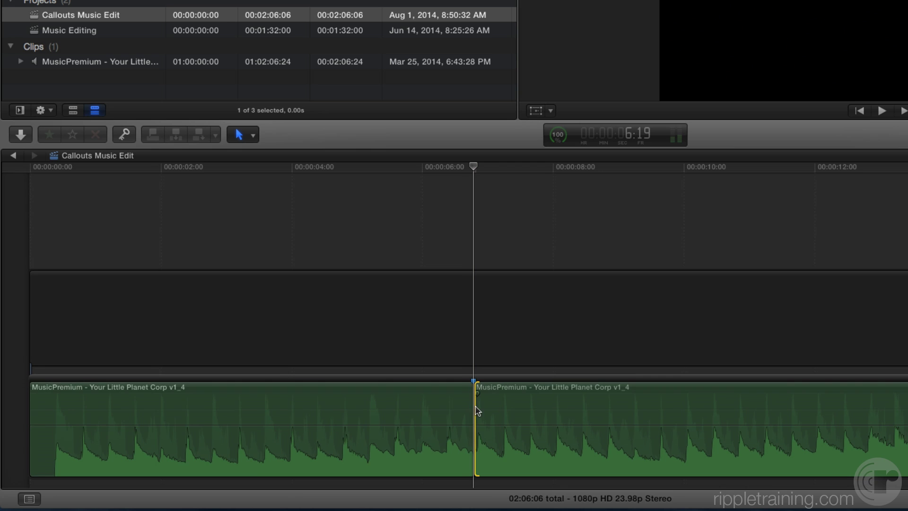
pyautogui.hscroll(-1, 475, 409)
pyautogui.hscroll(1, 473, 411)
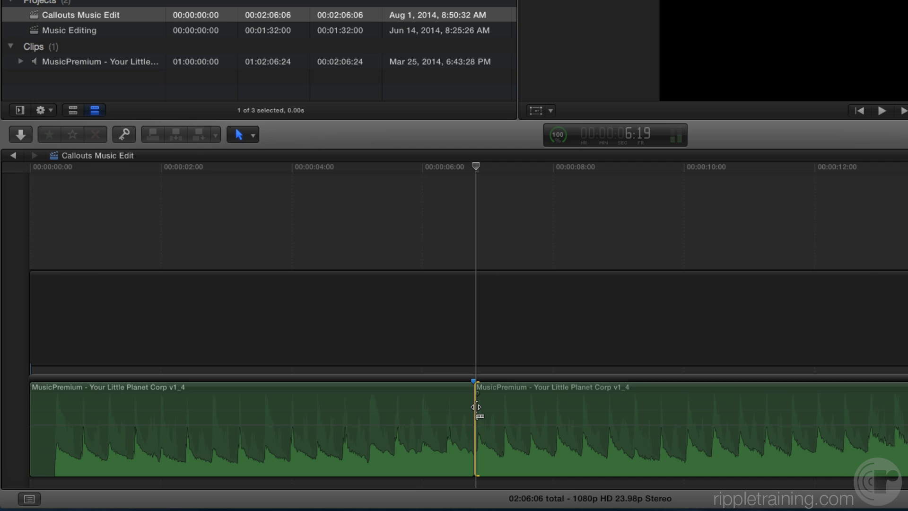
pyautogui.hotkey('shift', '/')
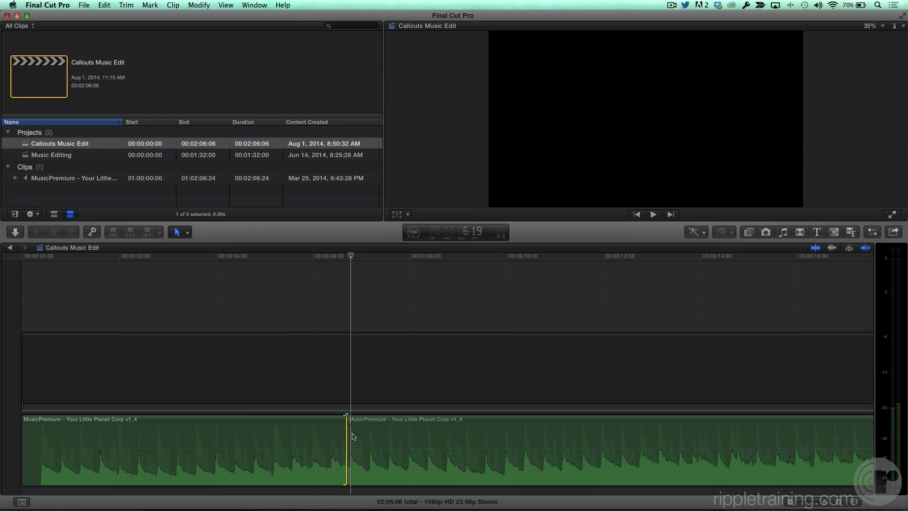
# Open the 01:32:00 Music Editing project and play its music edit from about 36 seconds
pyautogui.click(61, 158)
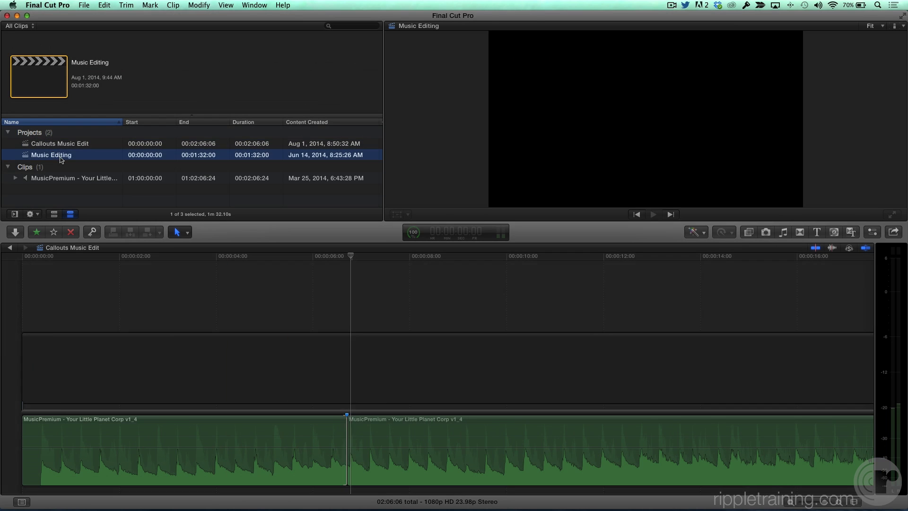
pyautogui.doubleClick(60, 158)
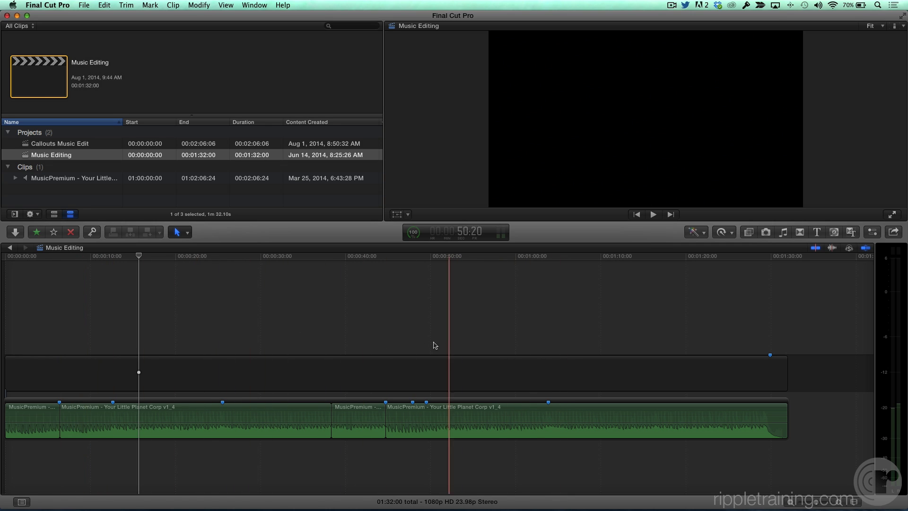
pyautogui.click(317, 340)
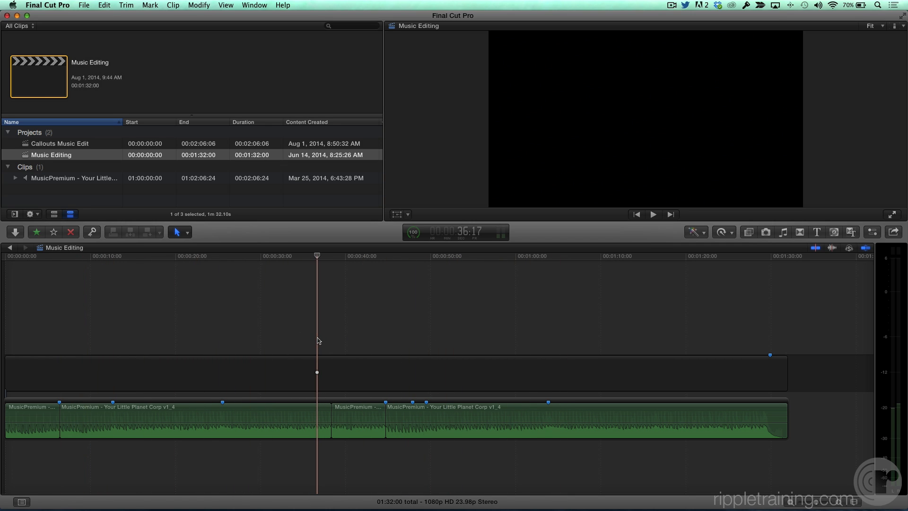
pyautogui.press('space')
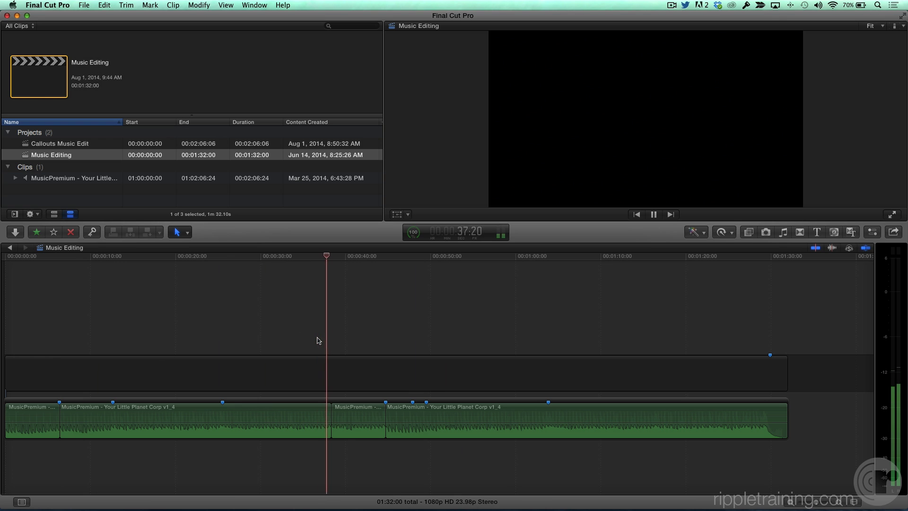